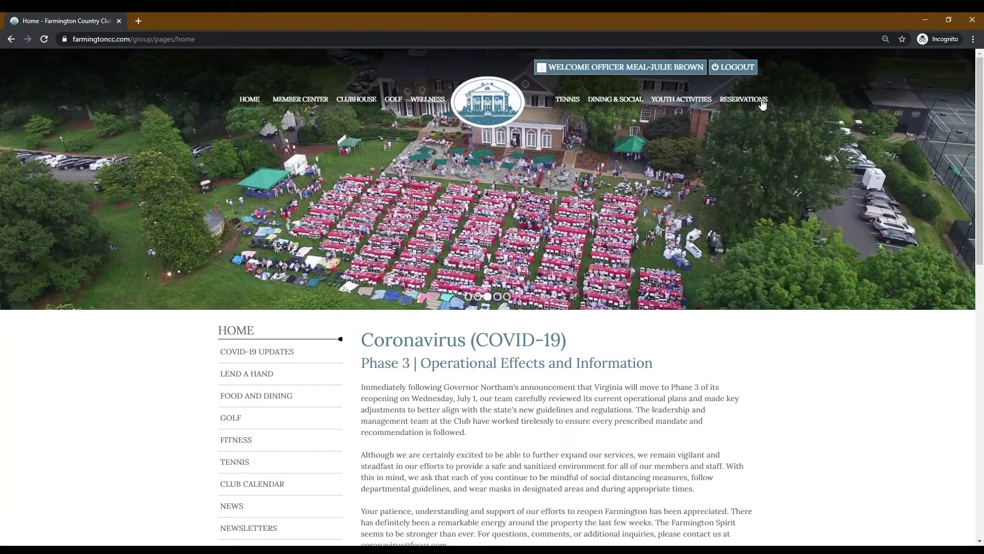
Step: Open the club's Activity Reservations page from the reservations section
left_click(763, 104)
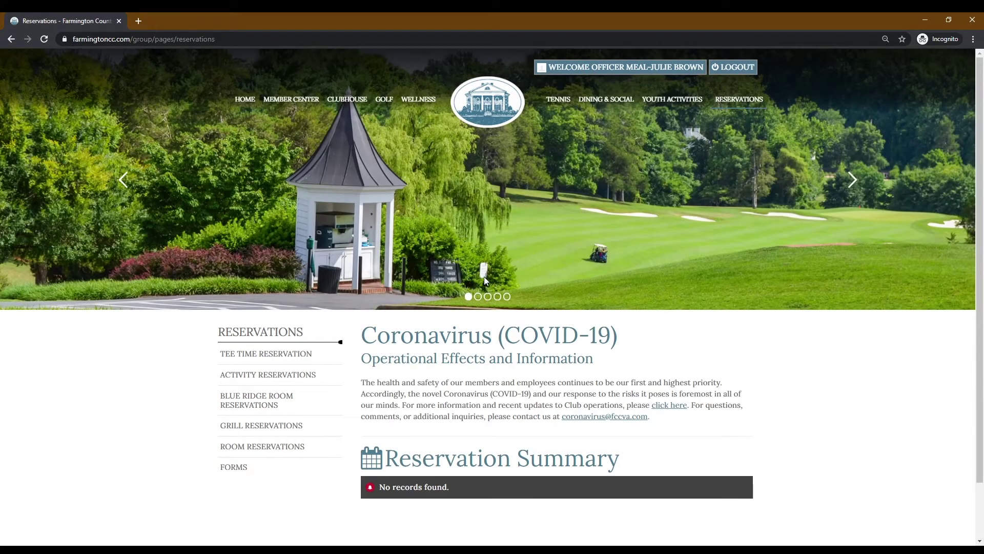
scroll(380, 347, "down", 1)
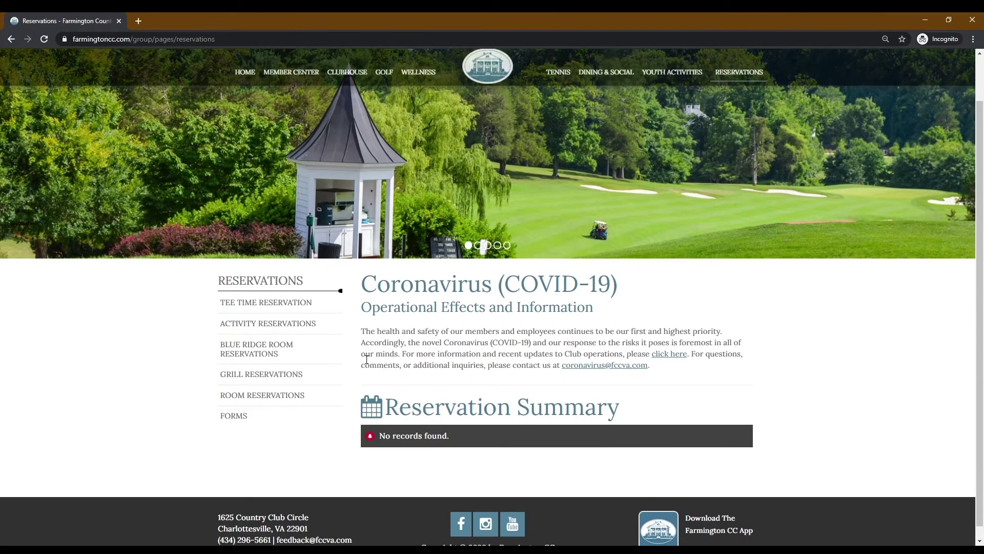
left_click(309, 331)
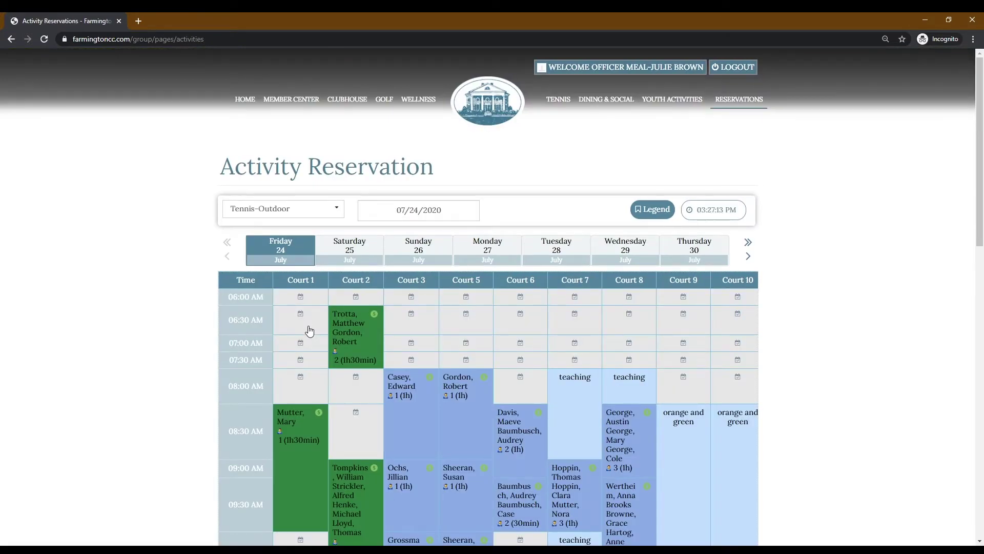
Step: Show the Pool activity schedule for 07/26/2020
left_click(316, 217)
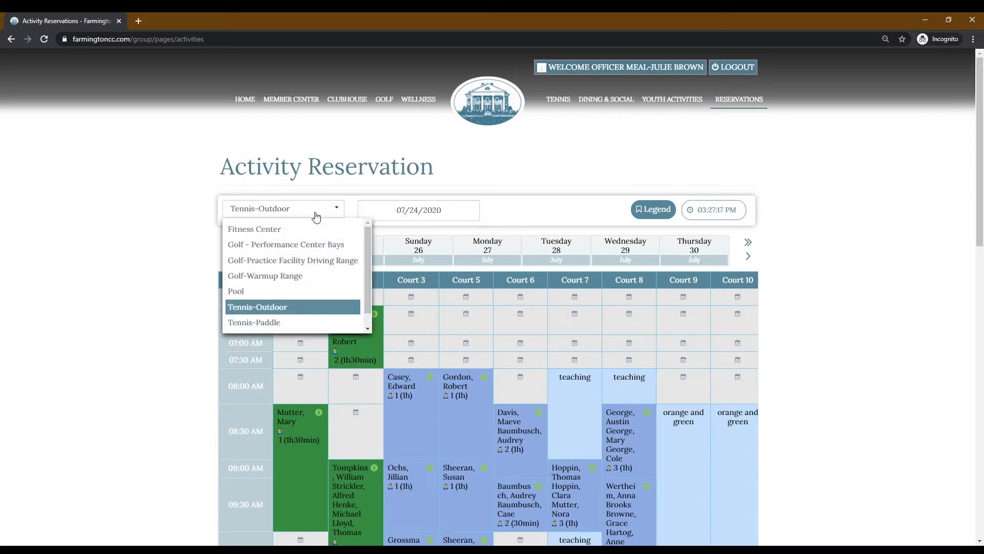
left_click(258, 292)
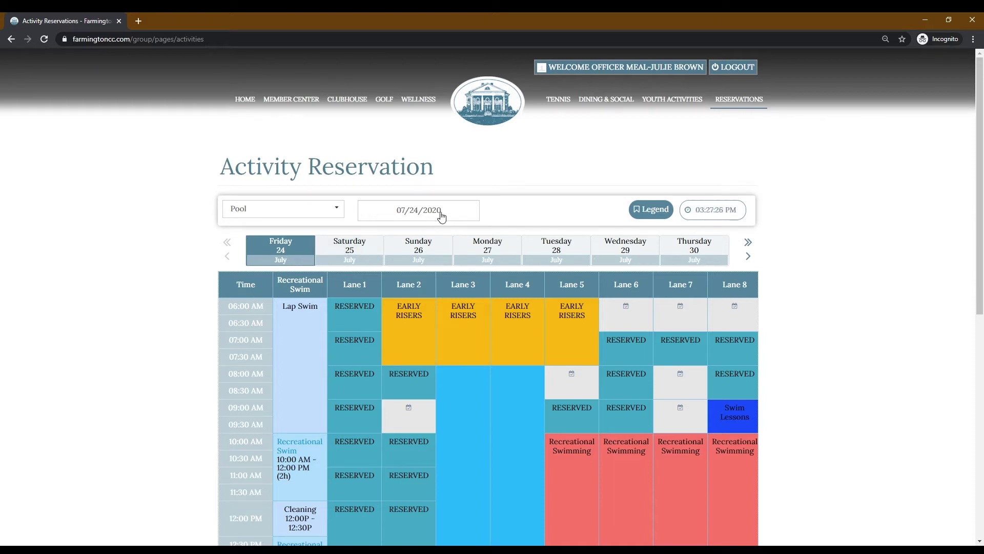
left_click(441, 218)
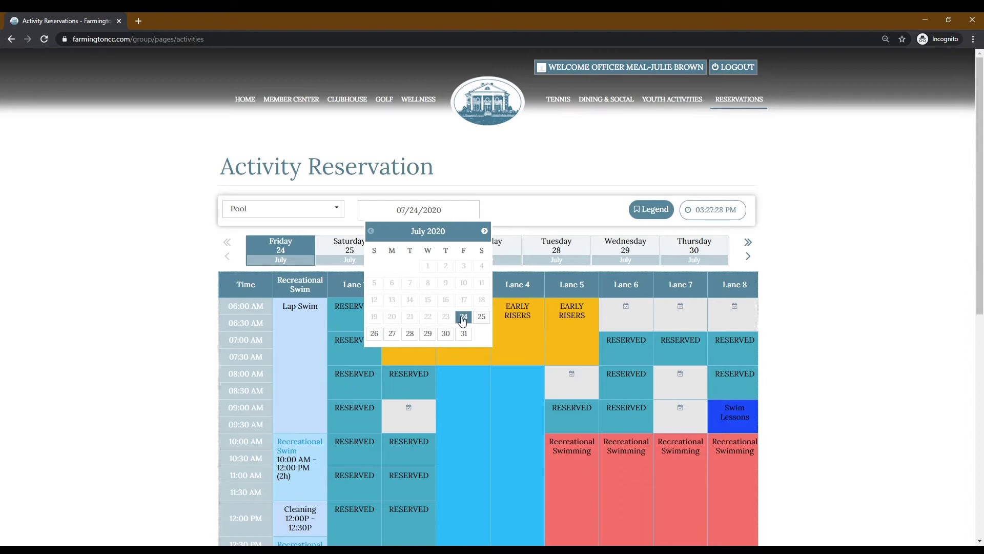
left_click(374, 334)
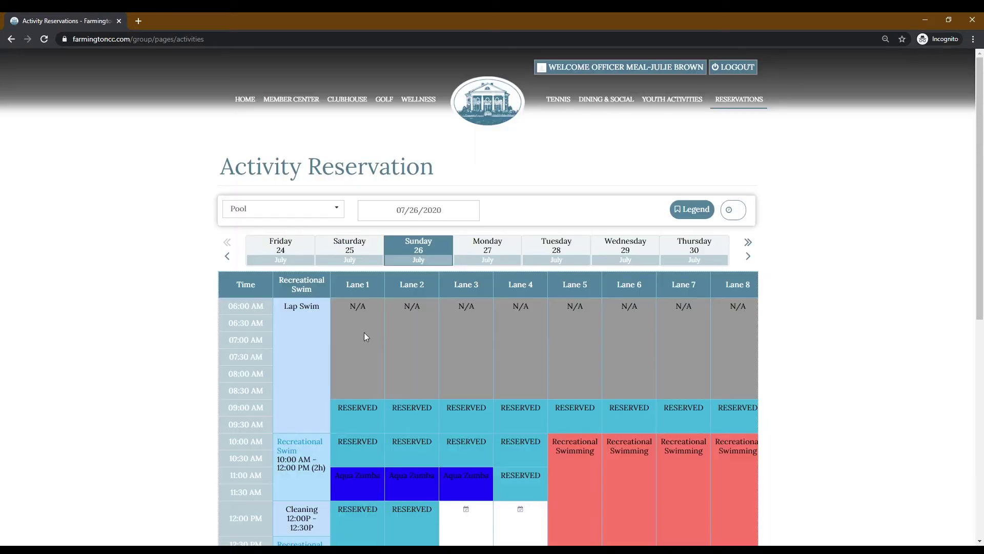
Step: Open the Recreational Swim event for the 10:00 AM - 12:00 PM block
mouse_move(320, 294)
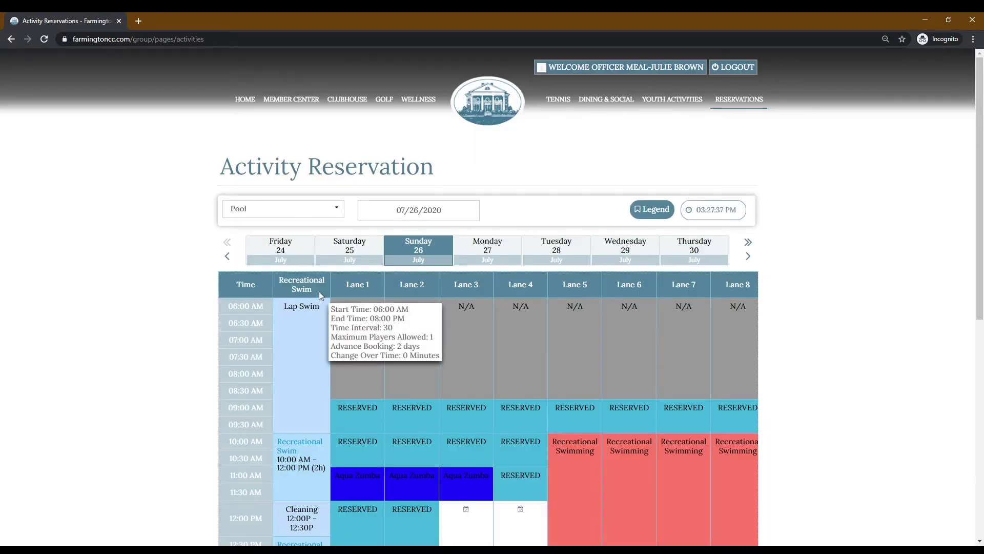
scroll(319, 293, "down", 1)
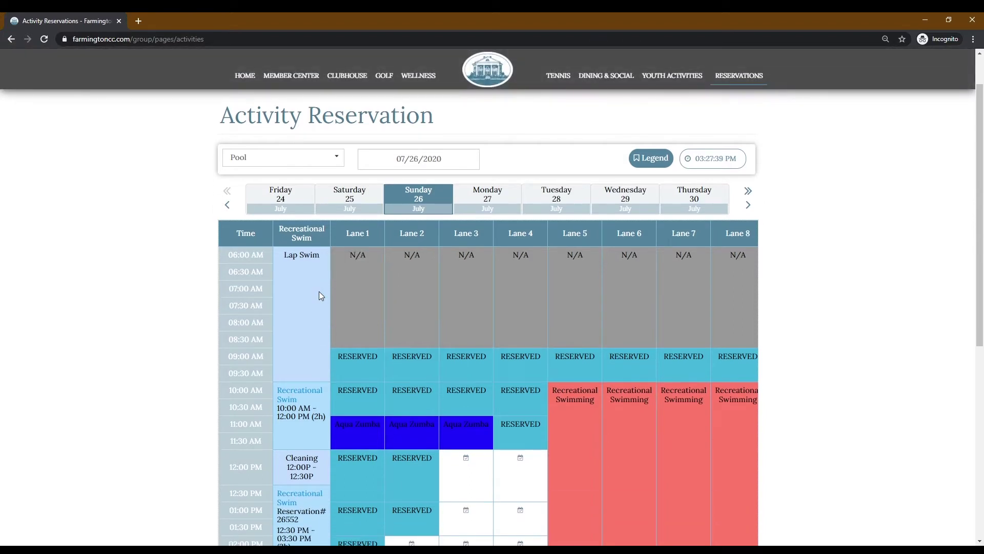
scroll(319, 291, "down", 3)
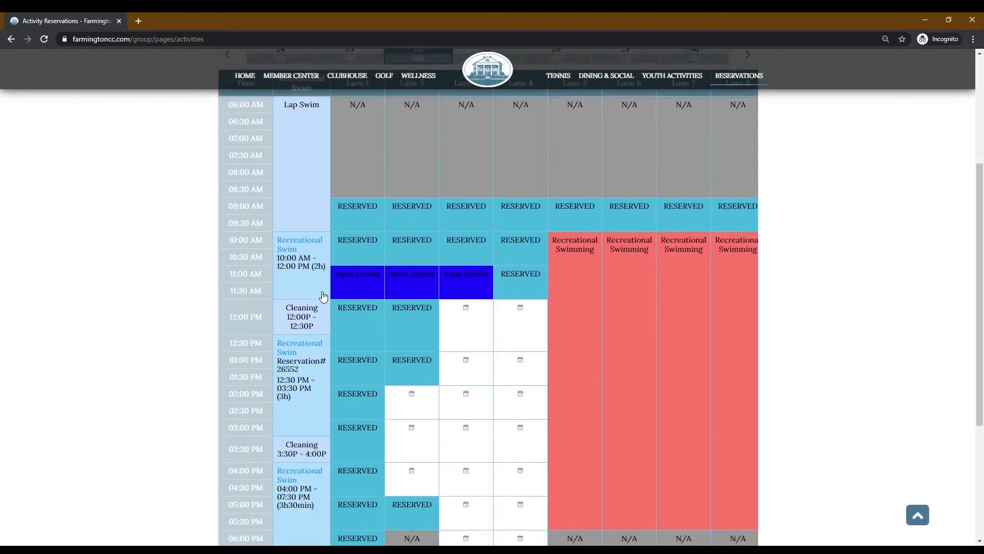
left_click(299, 242)
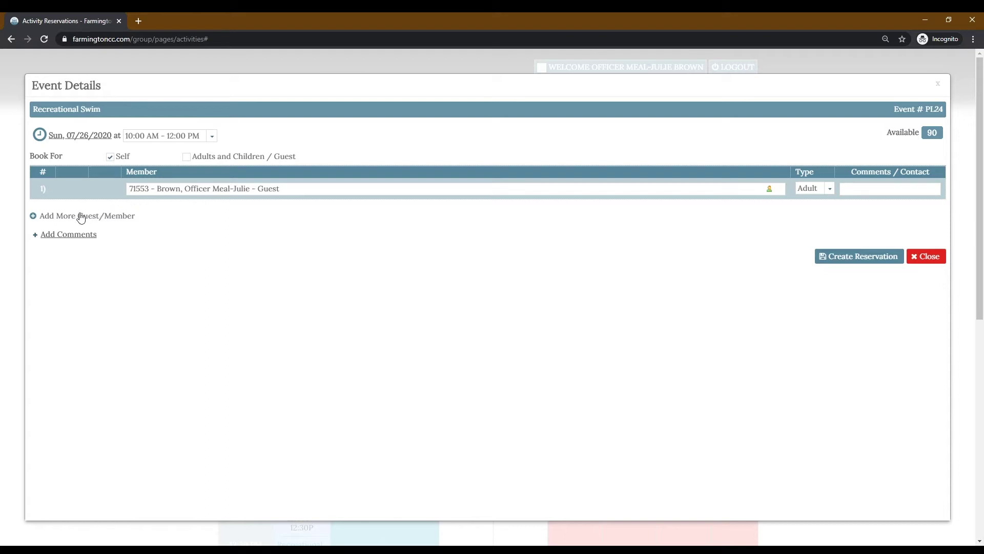
Step: Add a second attendee to the reservation by entering the guest's name with the Guest option
left_click(50, 216)
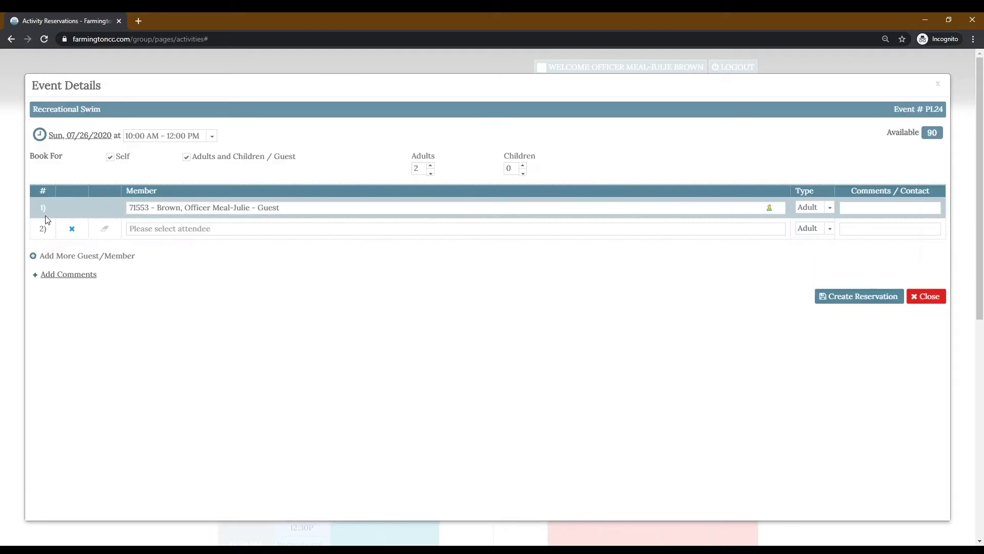
left_click(184, 235)
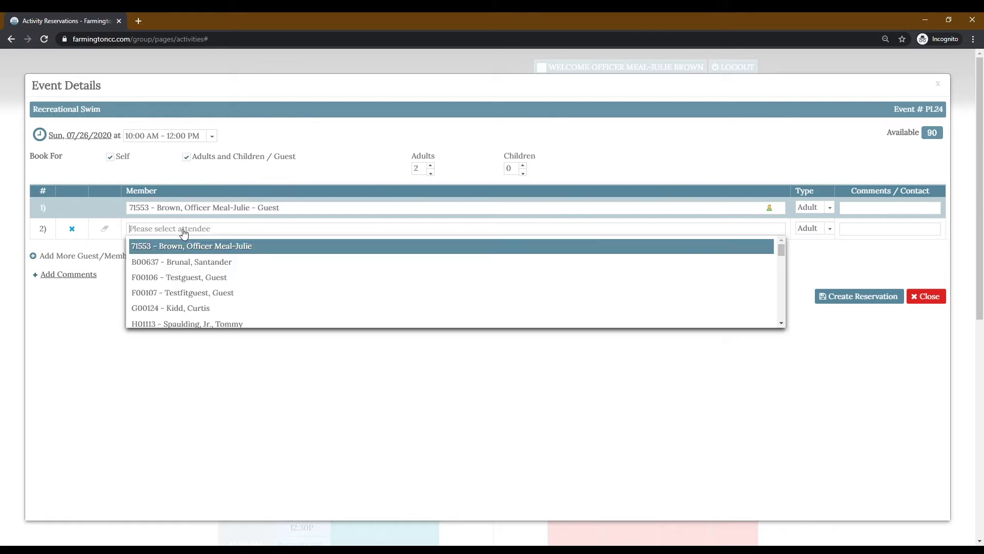
type("Johnny")
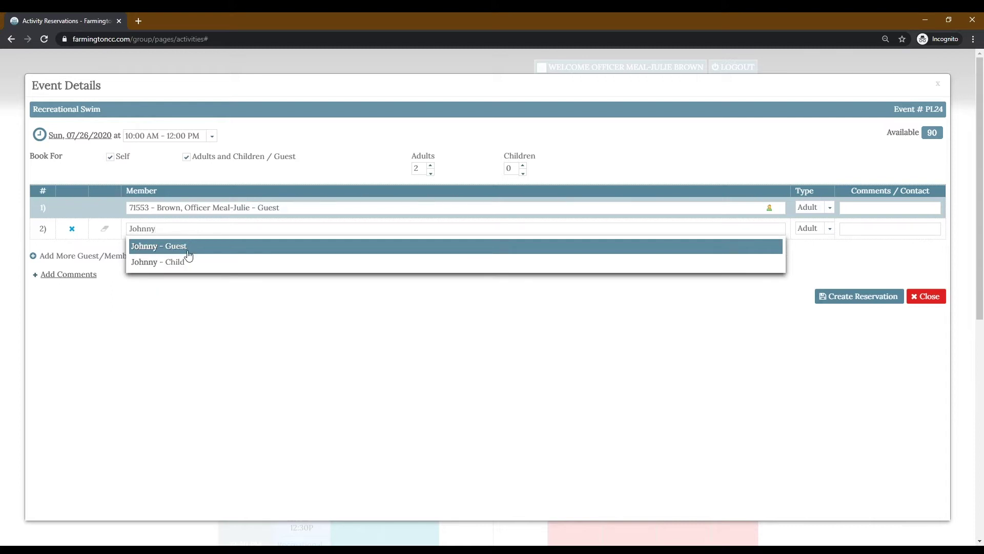
left_click(190, 246)
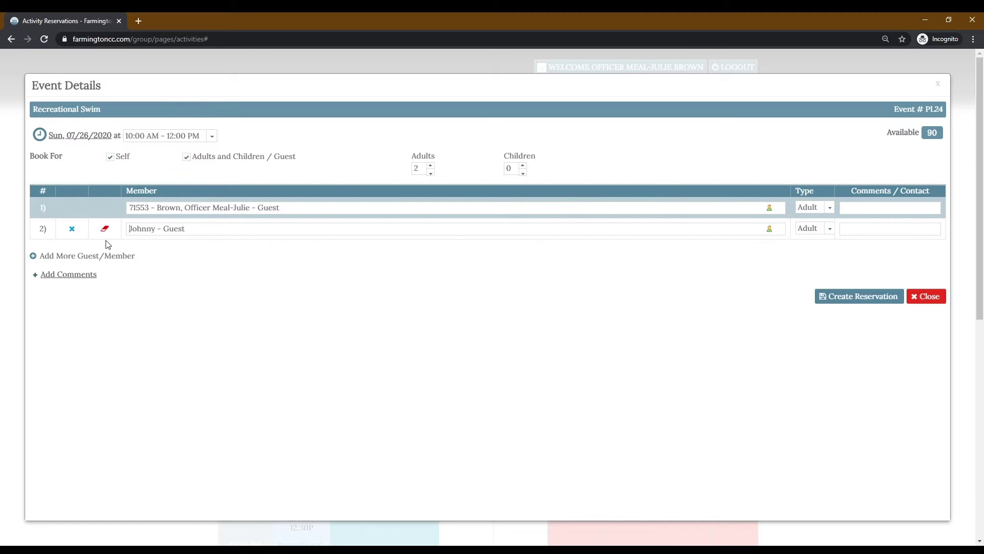
Step: Add a third attendee by name as a child guest and create the reservation
left_click(57, 260)
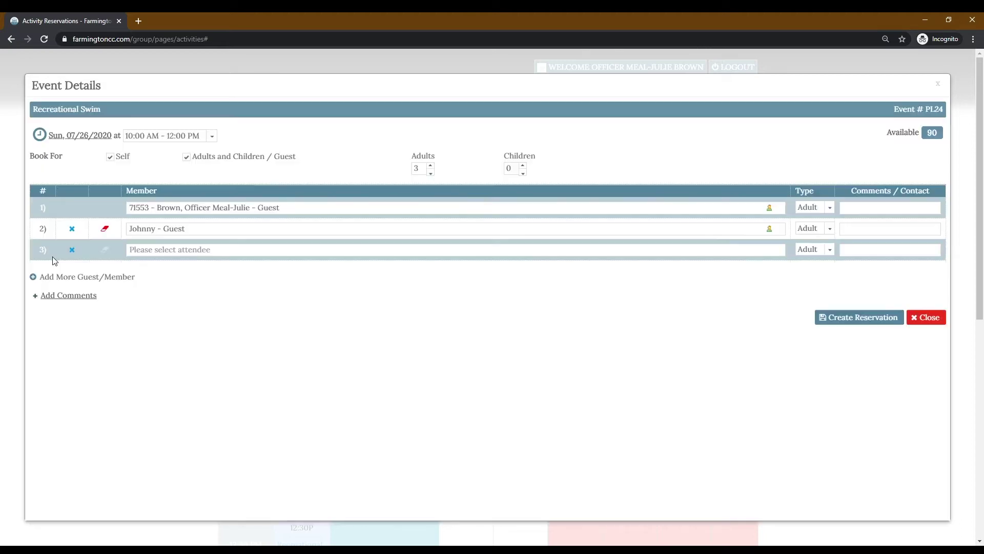
left_click(145, 251)
type("John")
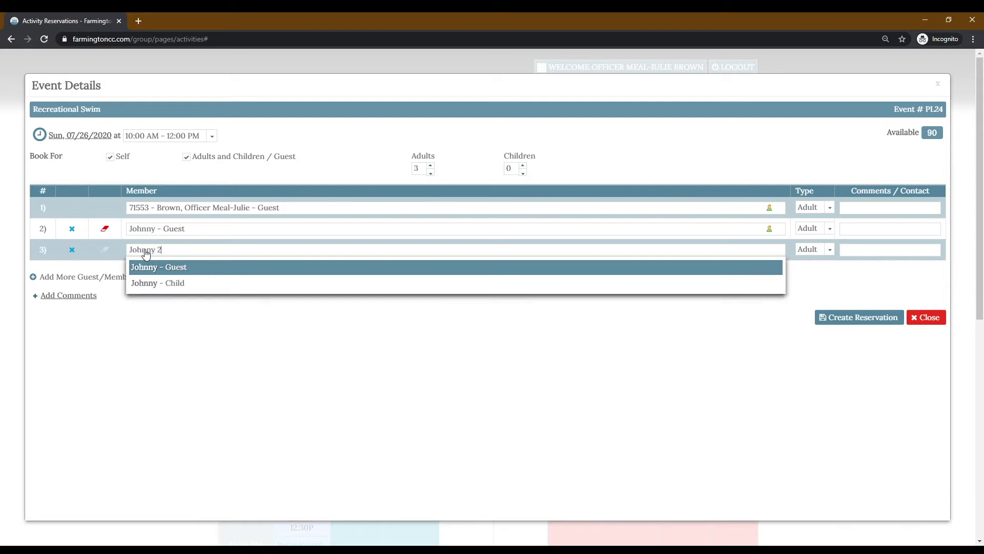
type("ny 2")
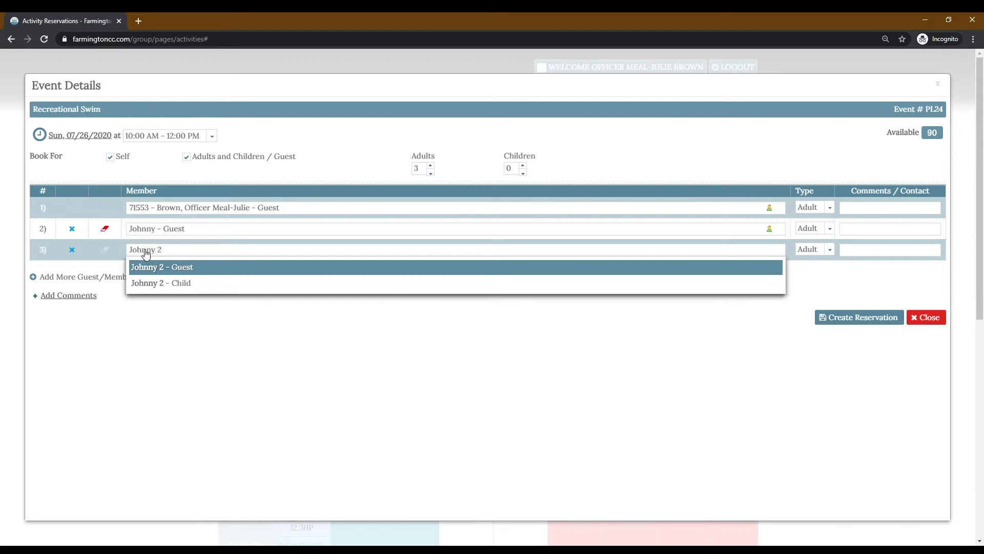
left_click(191, 284)
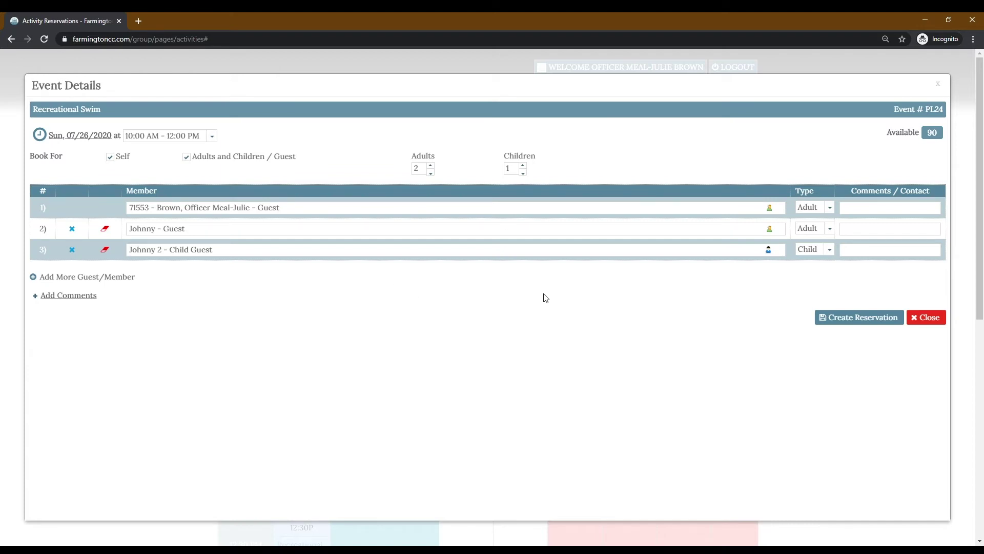
left_click(865, 323)
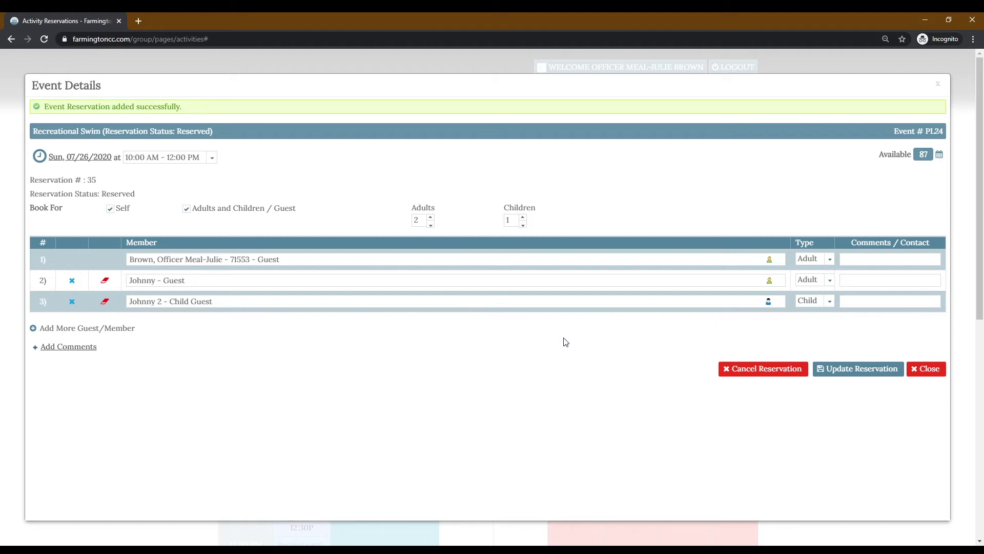
Step: Cancel the entire Recreational Swim reservation for the group and confirm the cancellation
left_click(776, 371)
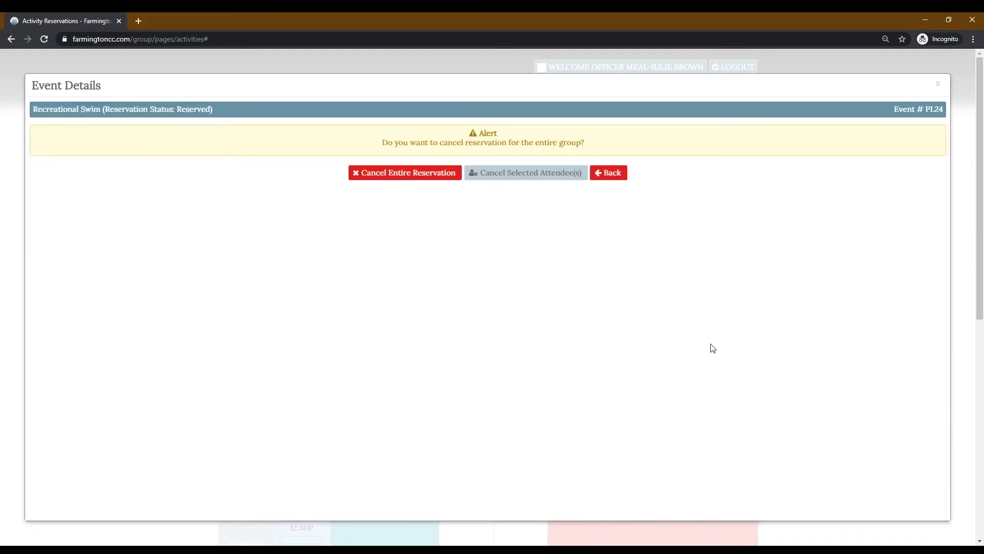
left_click(425, 178)
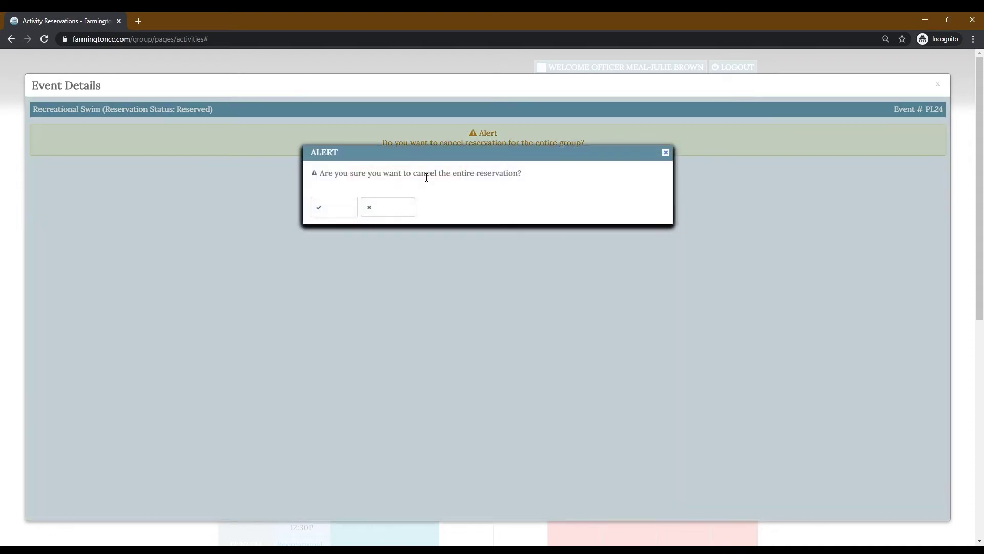
left_click(335, 212)
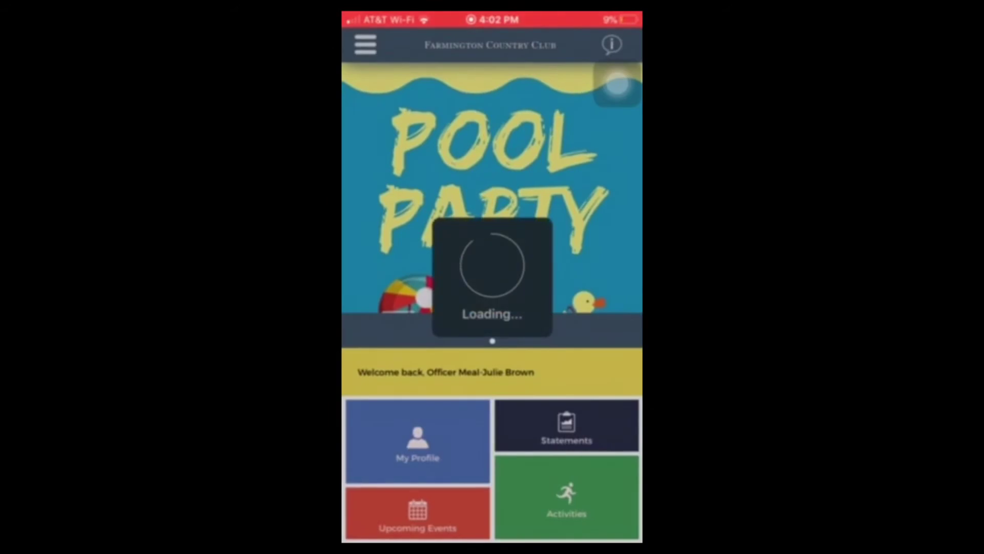
Step: Switch to the Farmington Country Club mobile app and show the Pool schedule in its activity sheet
left_click_drag(617, 85, 617, 489)
left_click(567, 495)
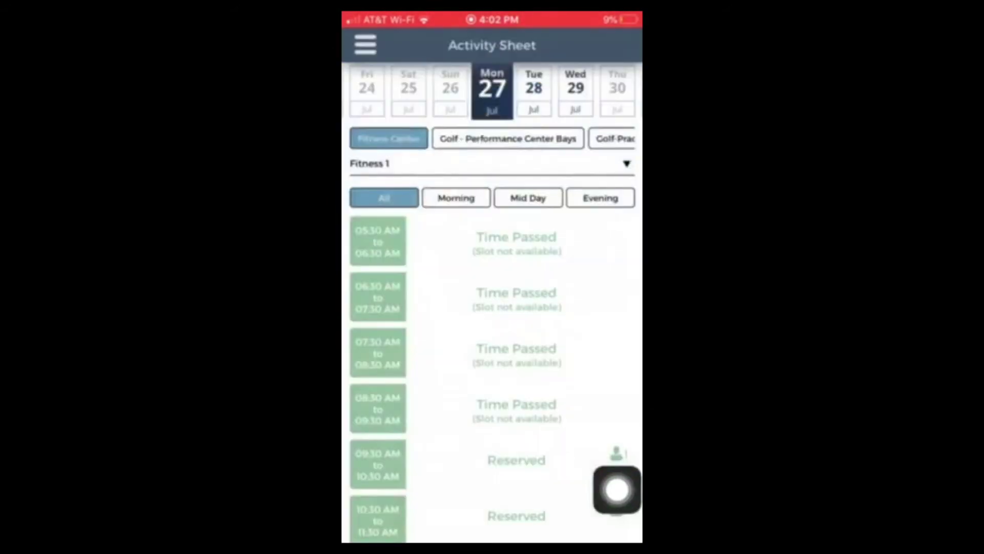
left_click_drag(616, 490, 630, 134)
scroll(492, 138, "right", 5)
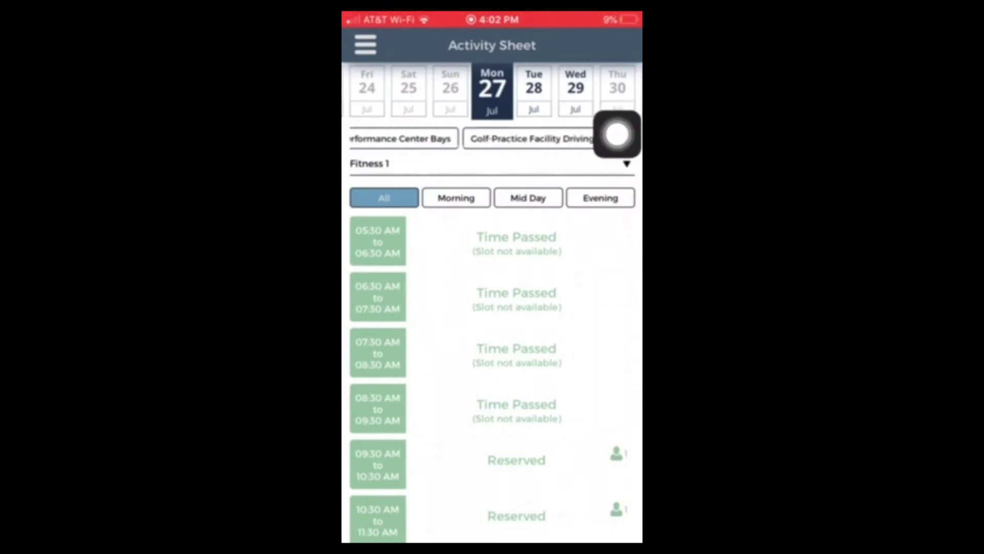
scroll(493, 138, "right", 3)
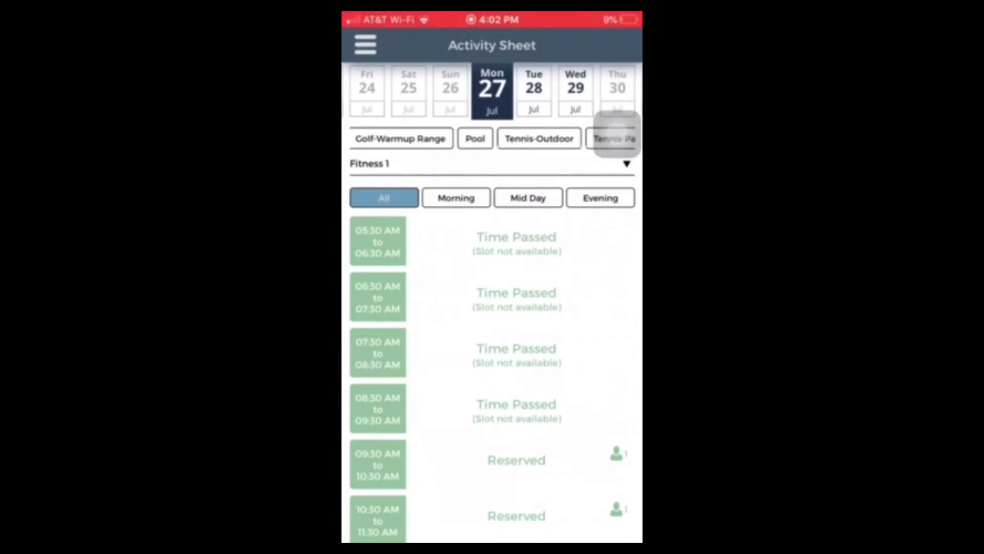
left_click(475, 138)
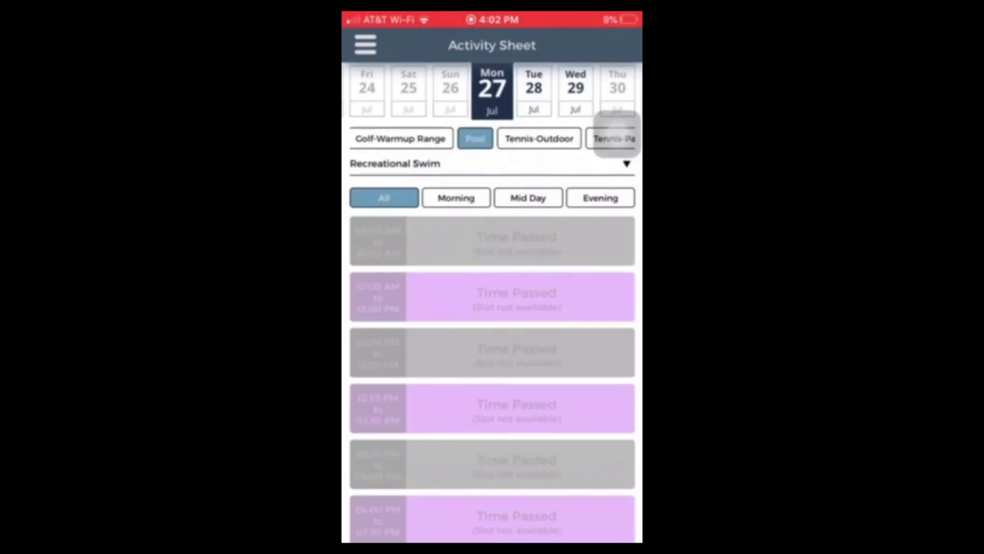
Step: Select Wednesday, July 29 and open the 04:00 PM - 07:30 PM Recreational Swim slot
left_click_drag(617, 134, 617, 87)
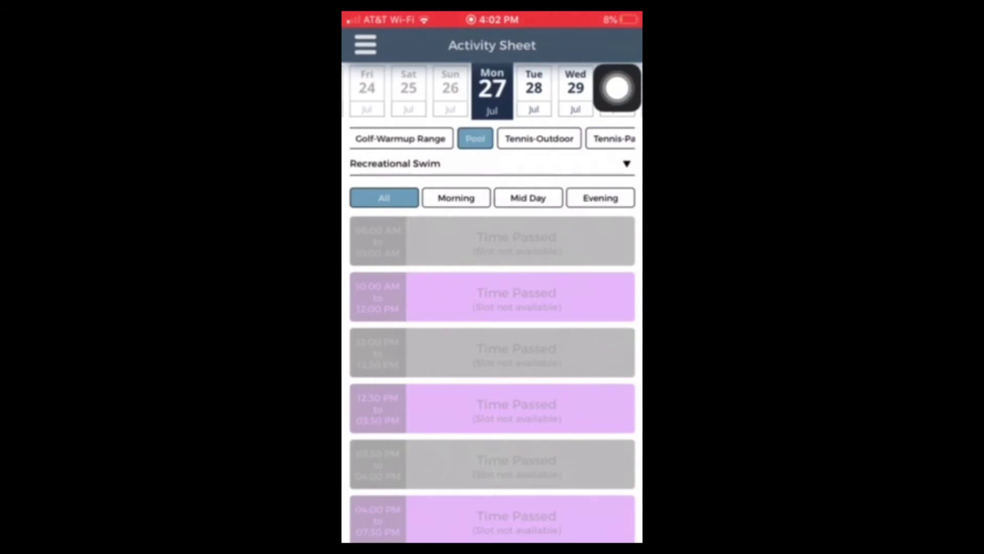
left_click(575, 87)
left_click_drag(617, 88, 617, 415)
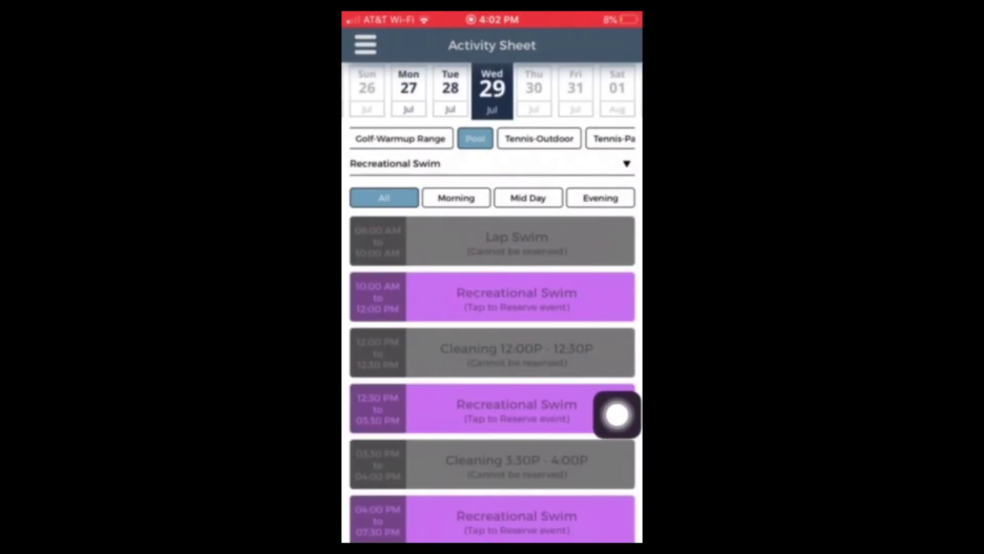
left_click(517, 518)
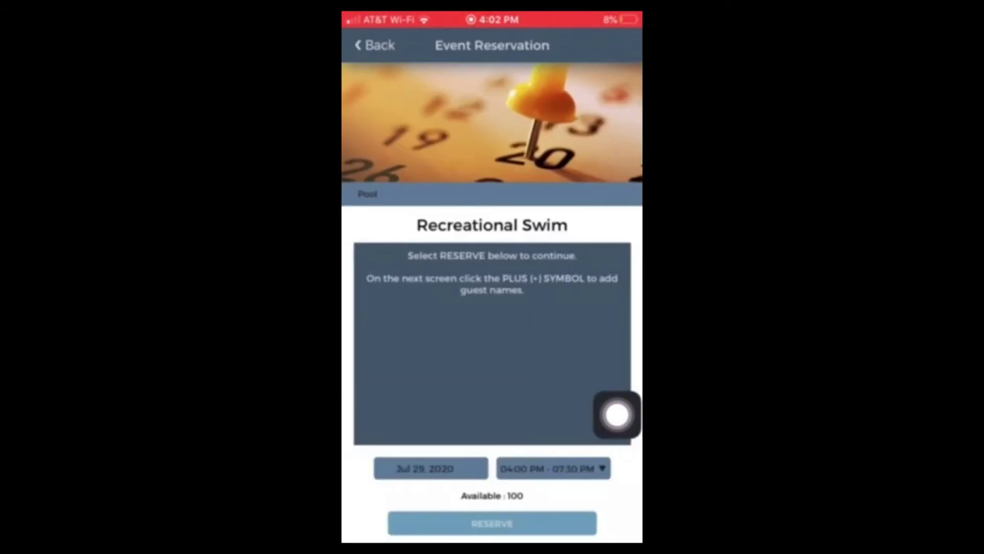
Step: Change the time block to 12:30 PM - 03:30 PM and proceed with reserving the Recreational Swim event
left_click_drag(619, 420, 617, 476)
left_click(600, 468)
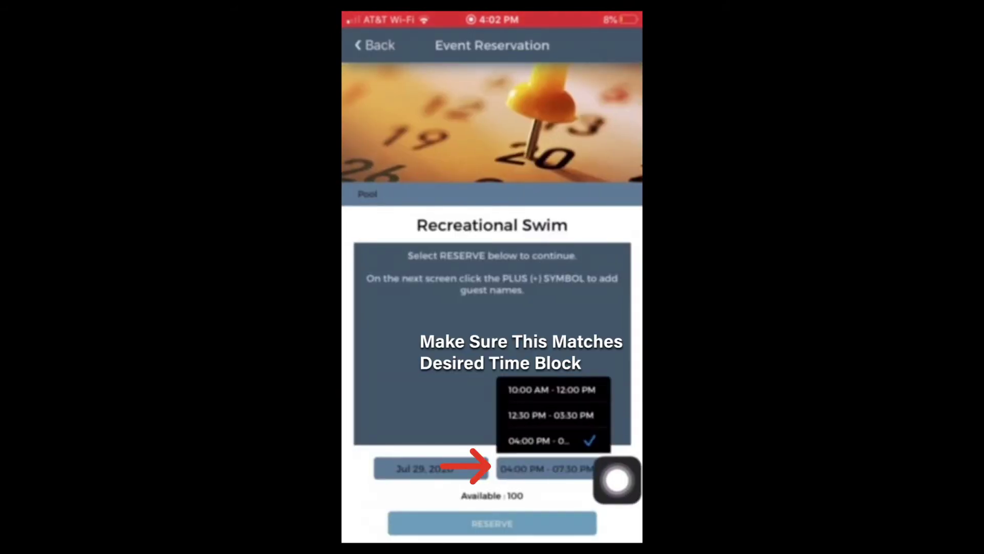
left_click(551, 415)
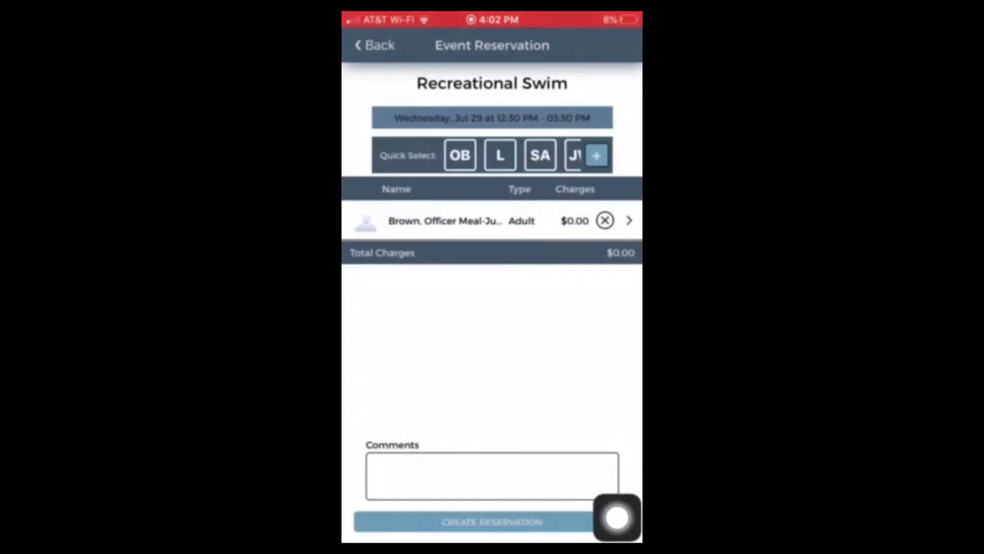
Step: Add an external guest to the reservation by entering the guest's full name and marking them as Child
left_click_drag(617, 518, 617, 200)
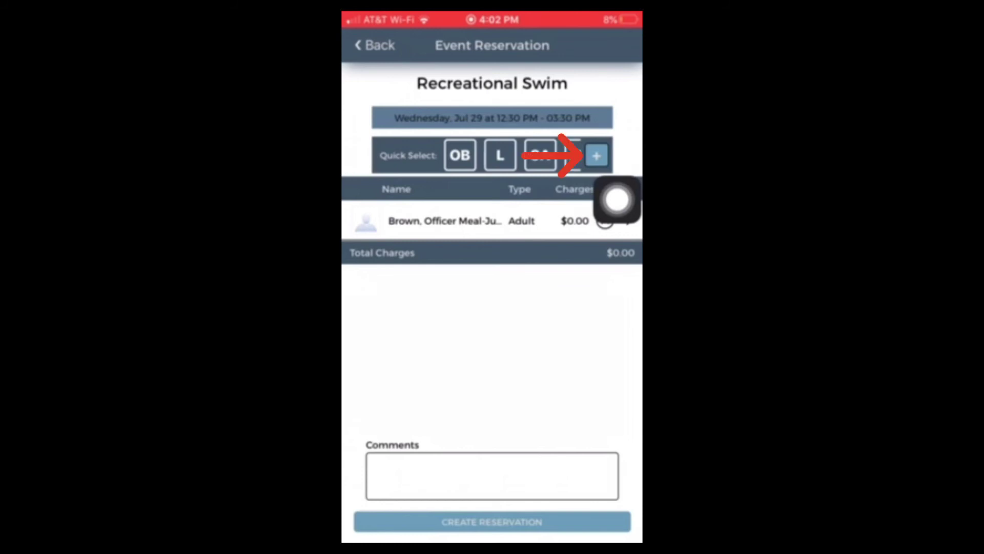
left_click(597, 155)
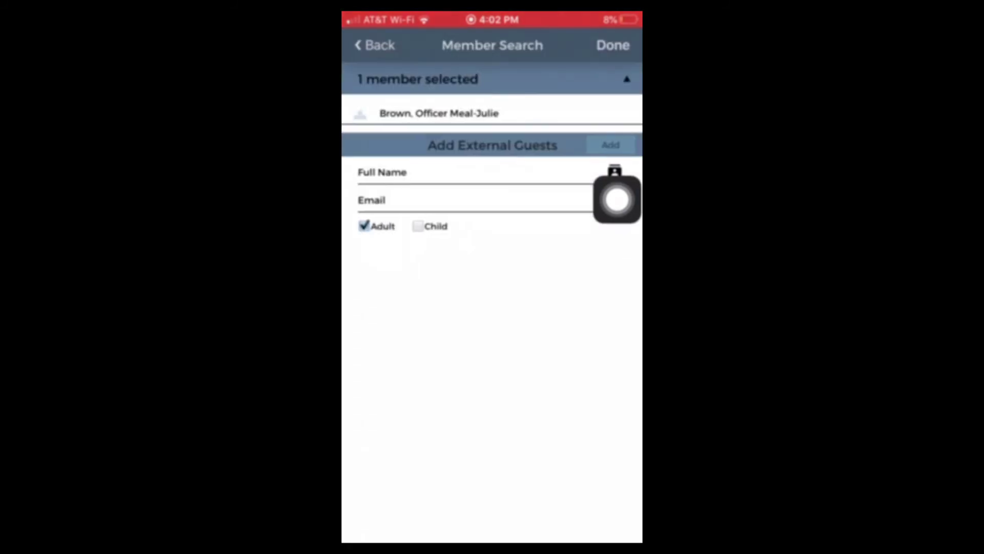
left_click(382, 172)
type("j")
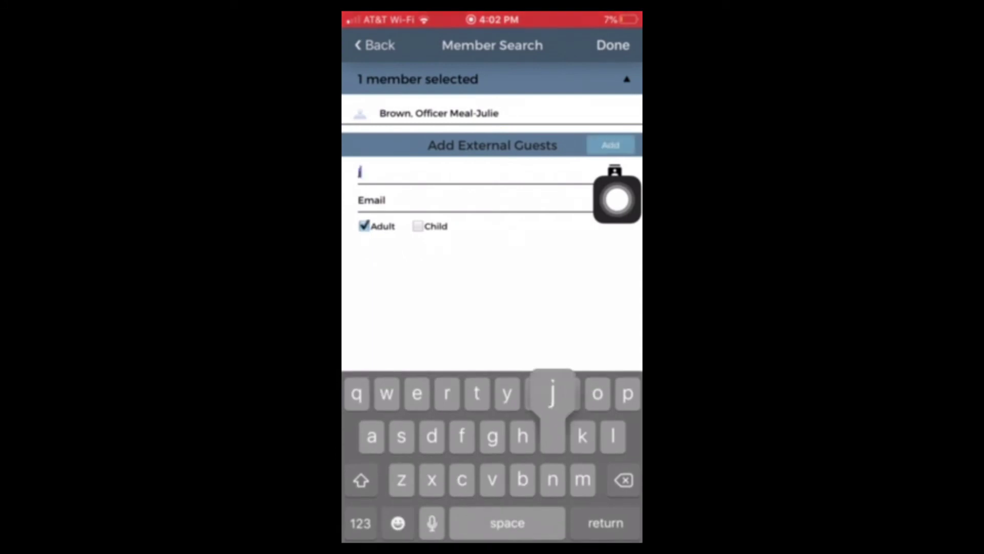
type("ohnny")
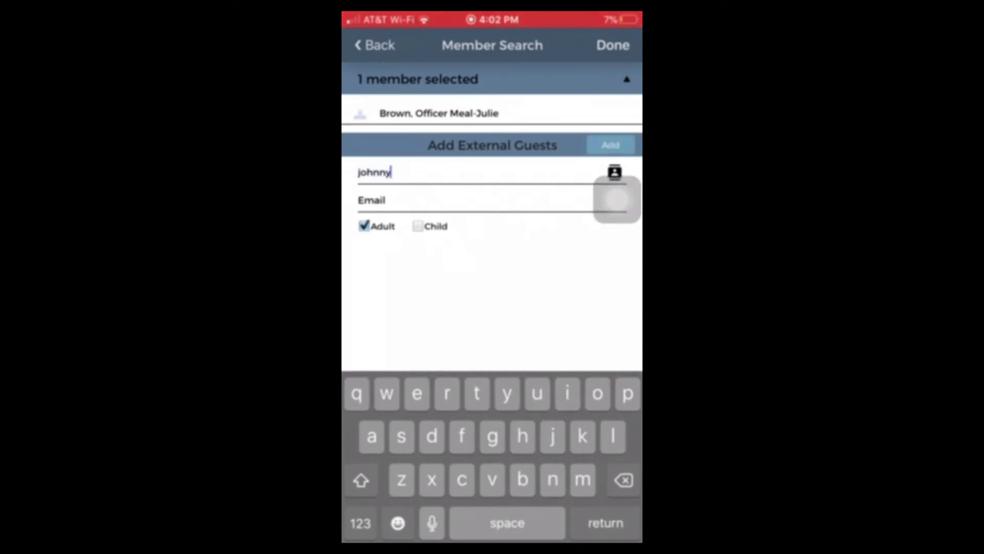
left_click_drag(616, 199, 606, 242)
left_click(417, 226)
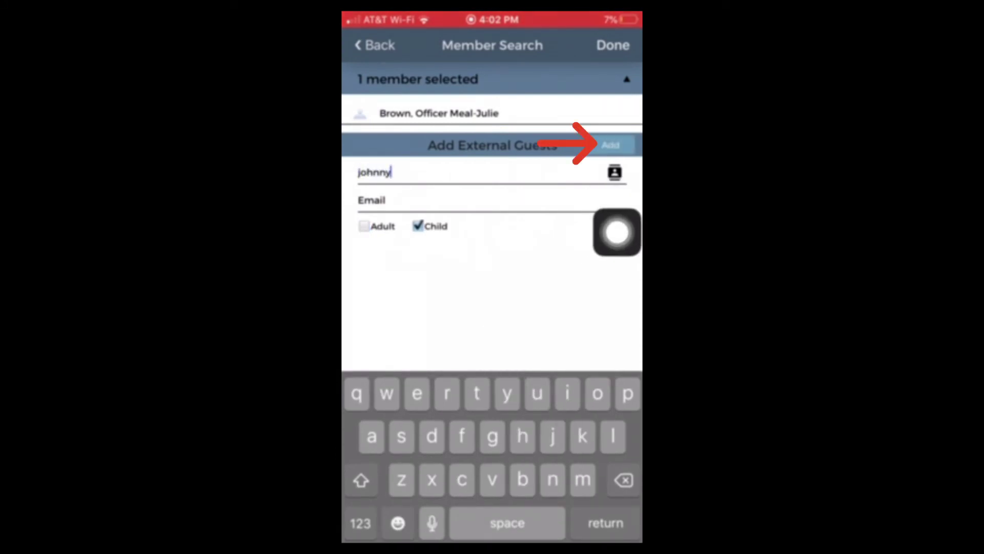
mouse_move(617, 232)
left_mouse_down()
mouse_move(613, 105)
mouse_move(595, 141)
mouse_move(614, 201)
left_mouse_up()
left_click(611, 145)
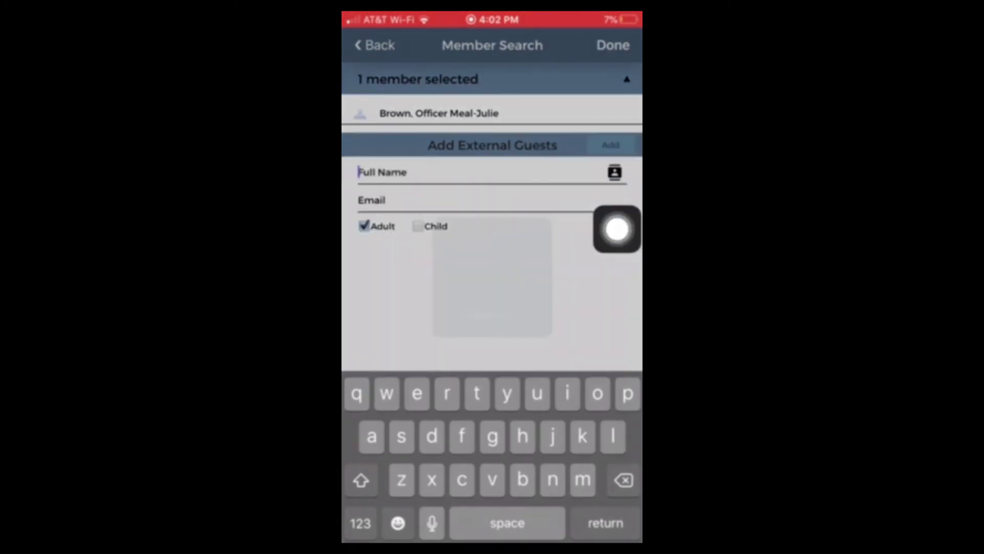
Step: Finish the guest selection, create the reservation and return to the activity sheet
left_click_drag(617, 229, 571, 518)
left_click(613, 46)
left_click(571, 518)
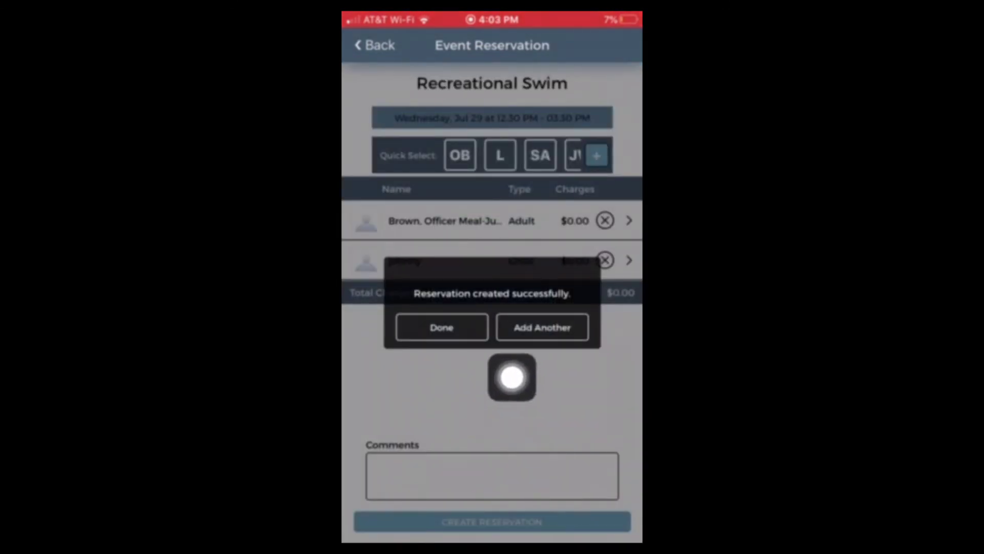
left_click(469, 334)
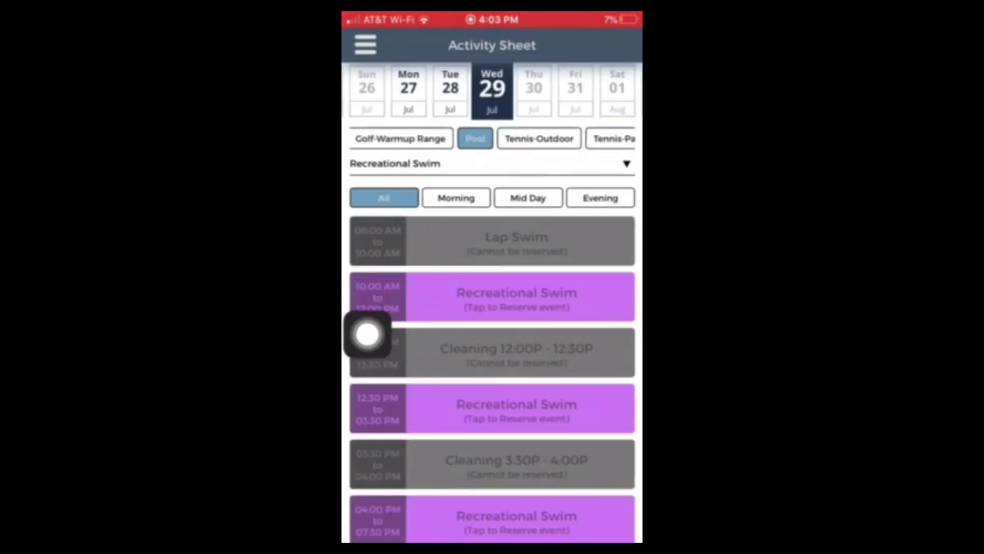